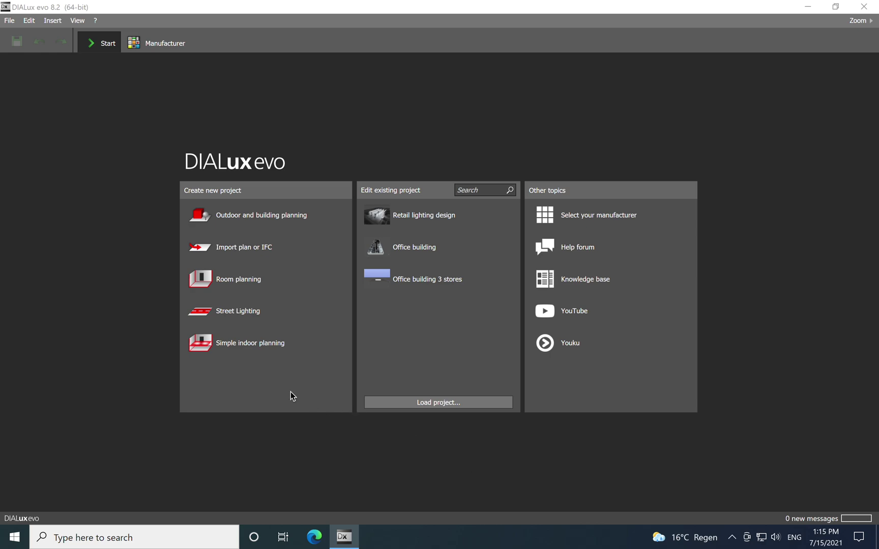
- Create a new street lighting project and inspect the default road in 3D before returning to the plan view
left_click(258, 313)
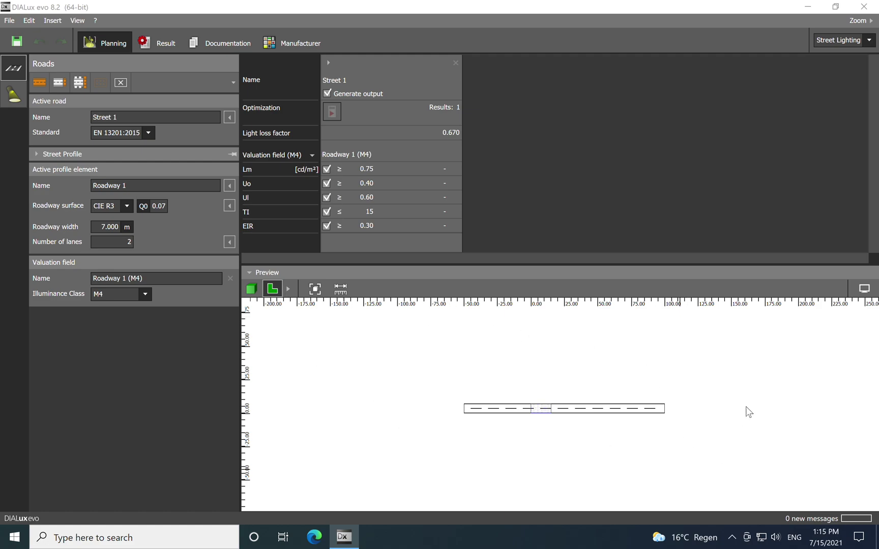
scroll(565, 411, "up", 5)
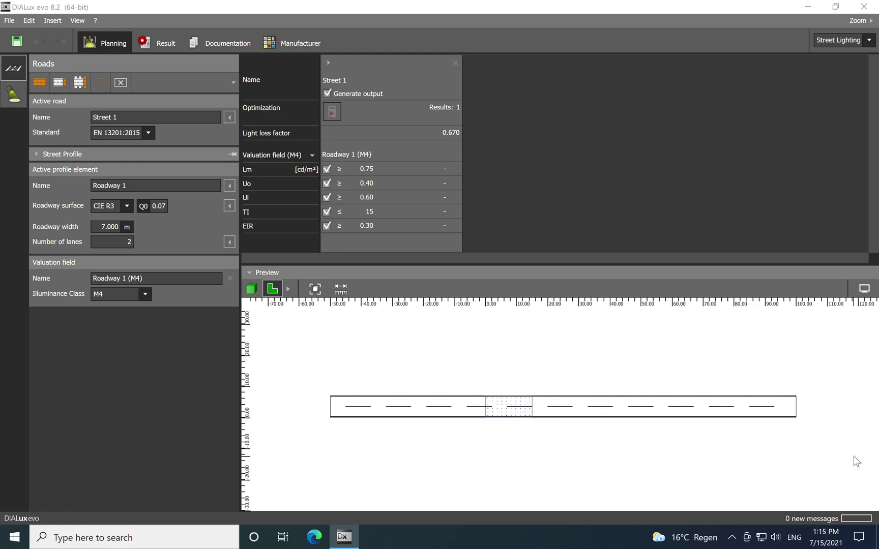
left_click(251, 289)
scroll(505, 411, "up", 5)
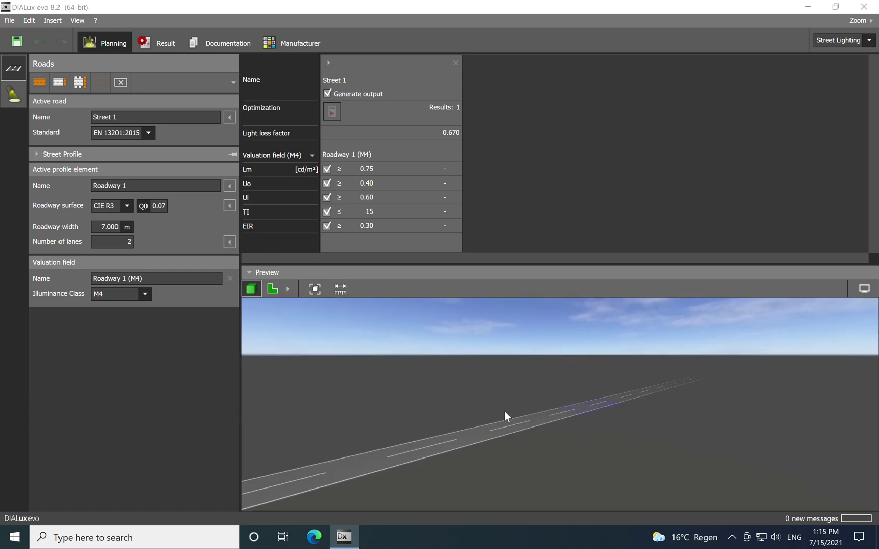
left_click_drag(541, 456, 562, 450)
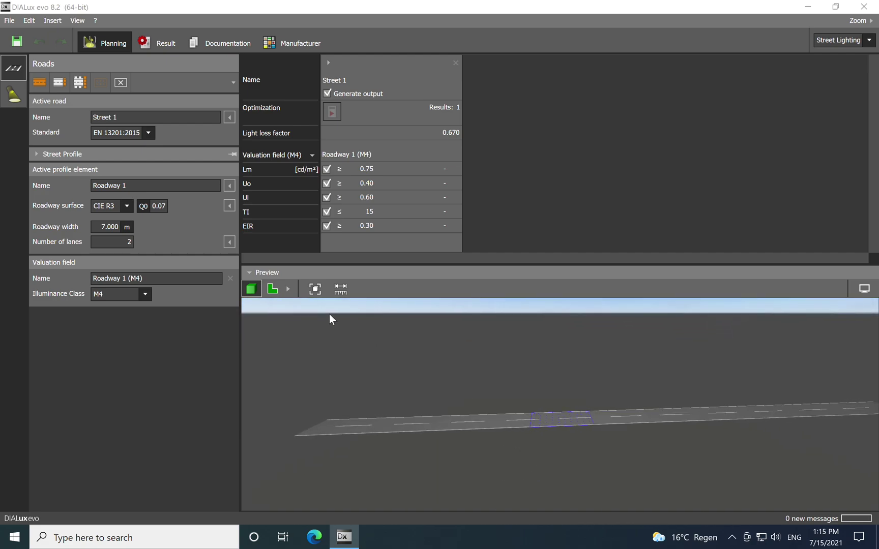
left_click(271, 288)
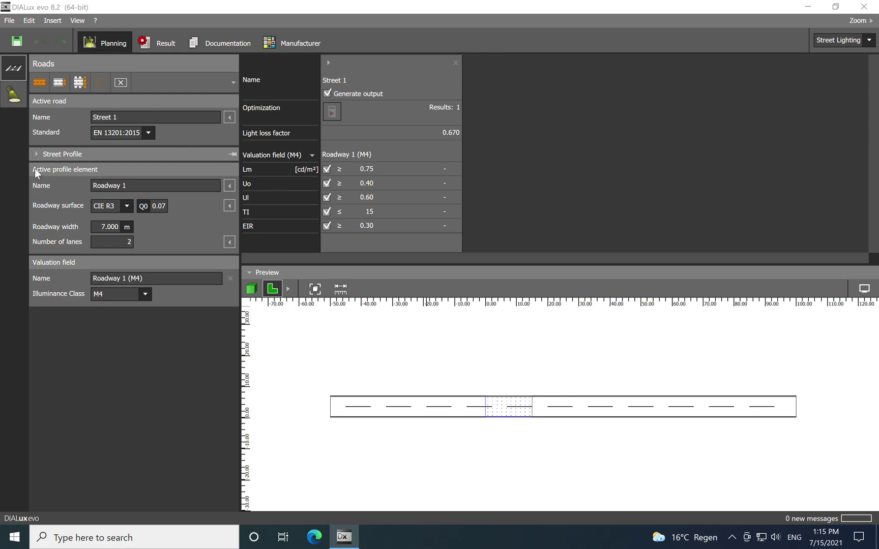
- Keep EN 13201:2015 as the road standard and set the roadway valuation field's illuminance class to M1
left_click(151, 135)
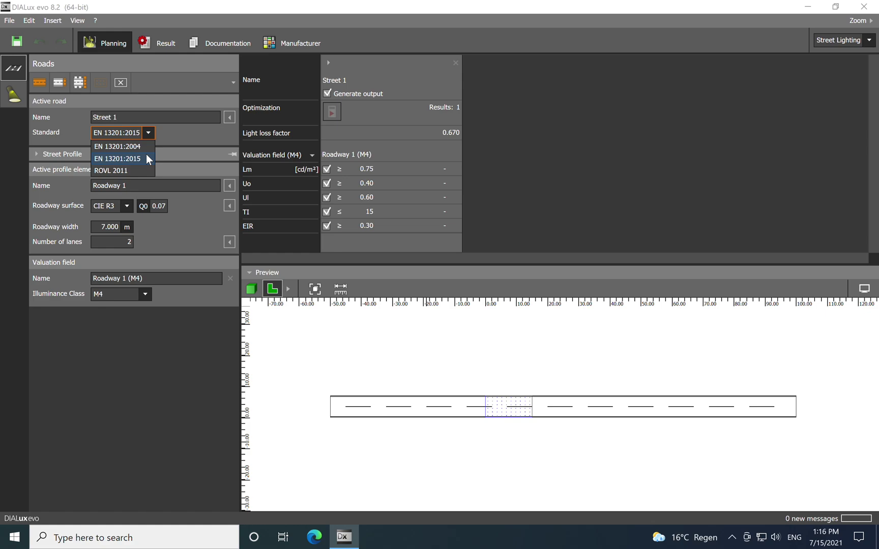
left_click(147, 157)
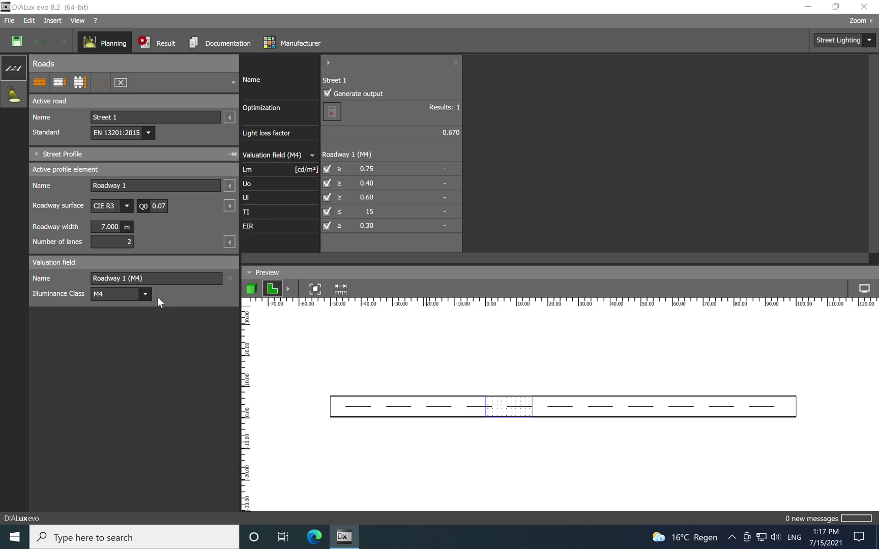
left_click(143, 294)
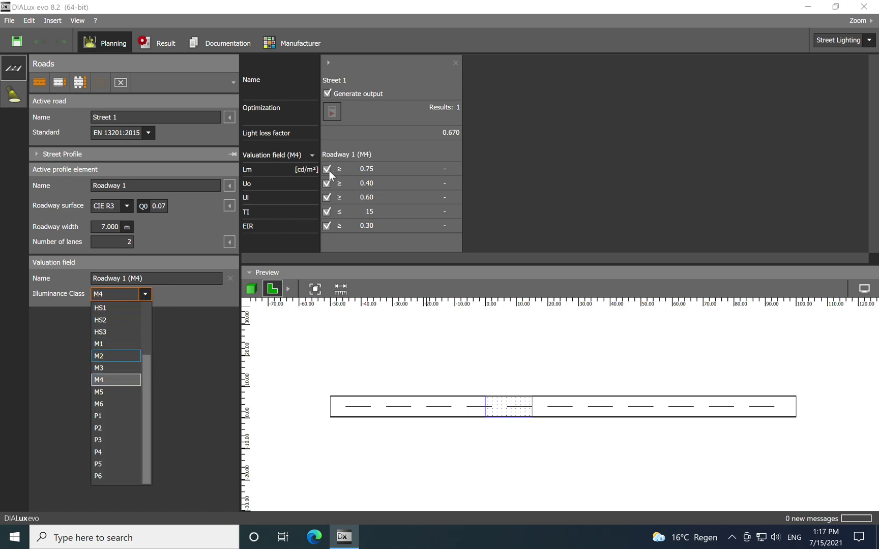
left_click(109, 344)
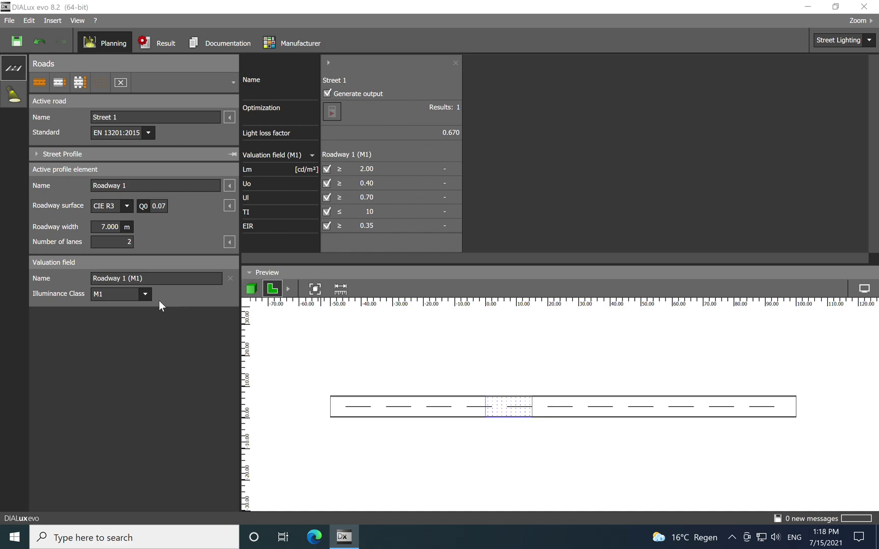
- Try illuminance class P1, enabling vertical and semi-cylindrical illuminance and disabling both again
left_click(146, 295)
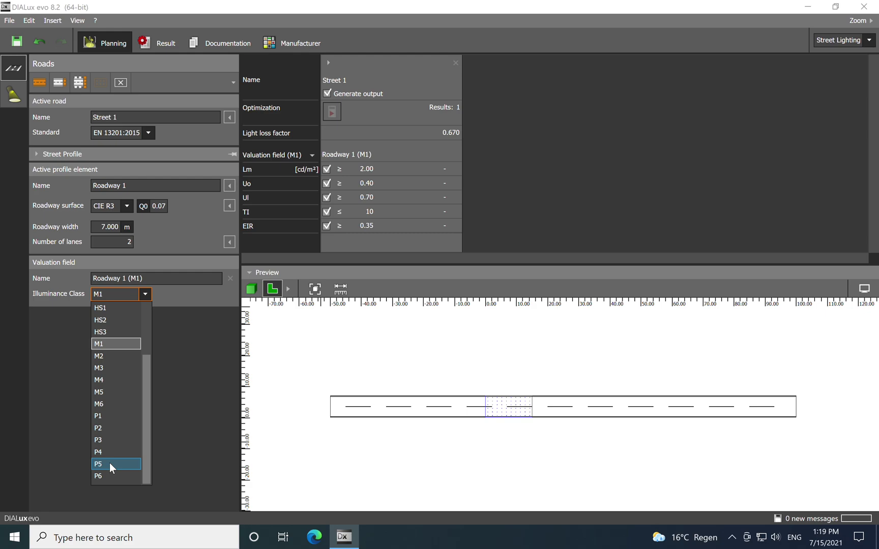
scroll(124, 382, "up", 2)
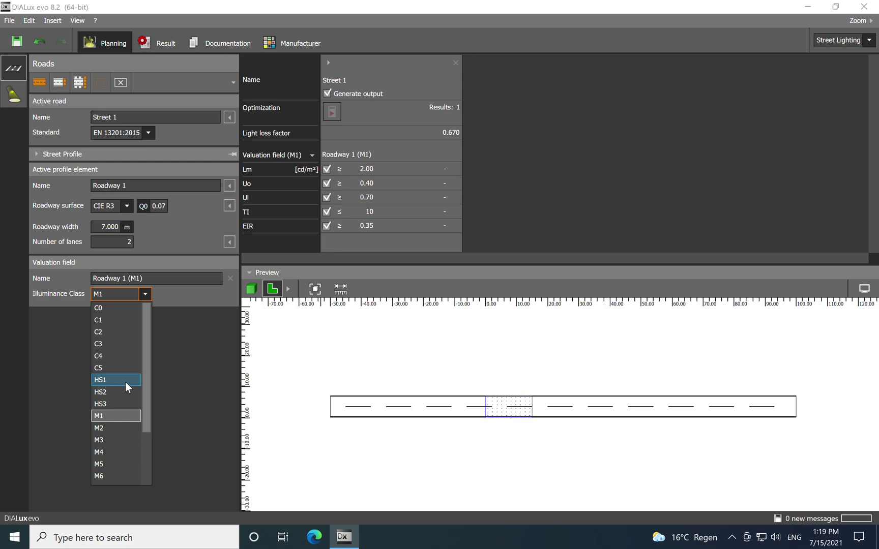
scroll(126, 372, "down", 2)
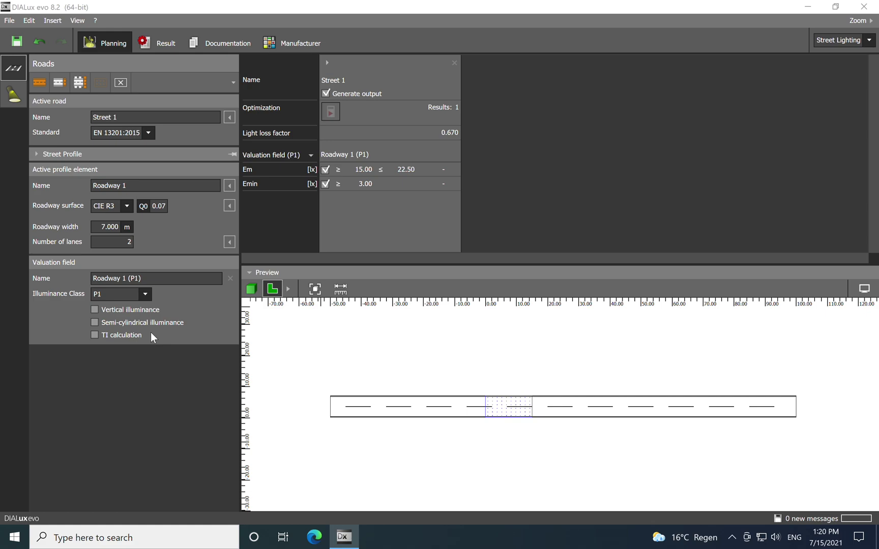
left_click(95, 311)
left_click(95, 321)
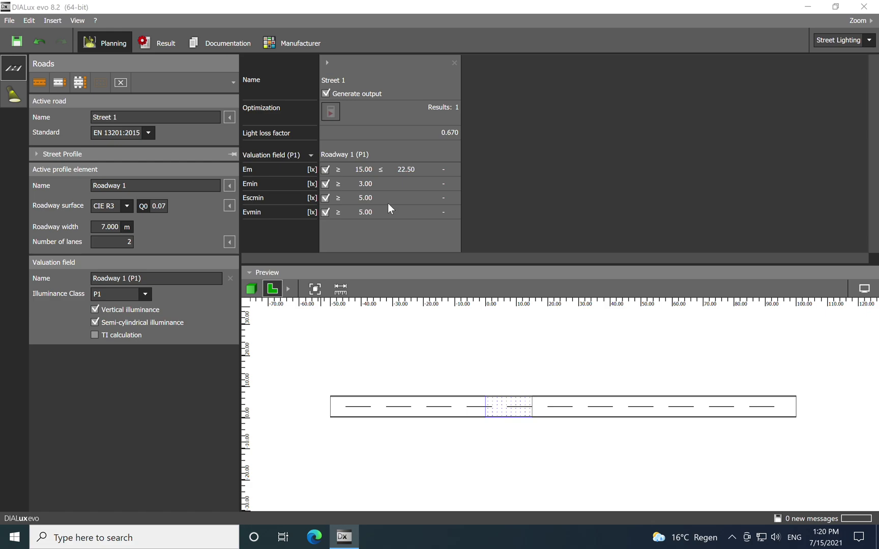
left_click(96, 321)
left_click(95, 310)
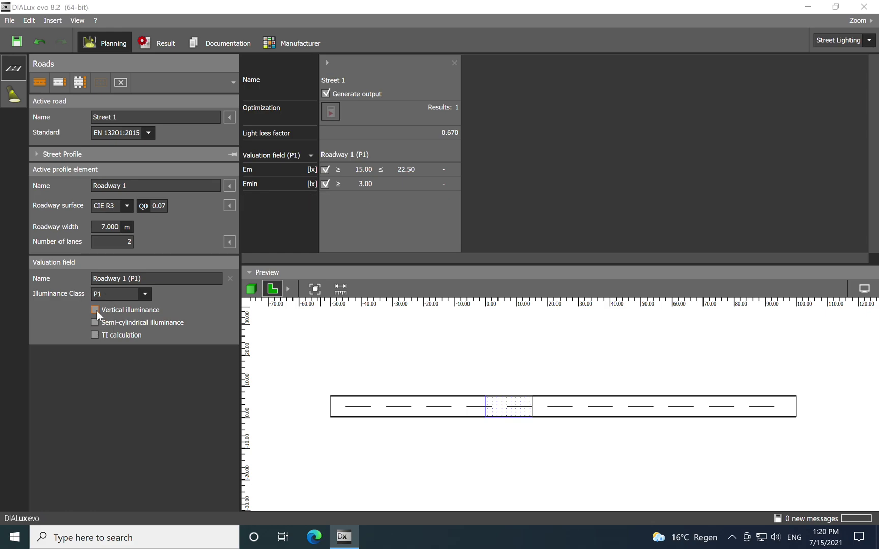
- Set the roadway valuation field's illuminance class to M3
left_click(144, 295)
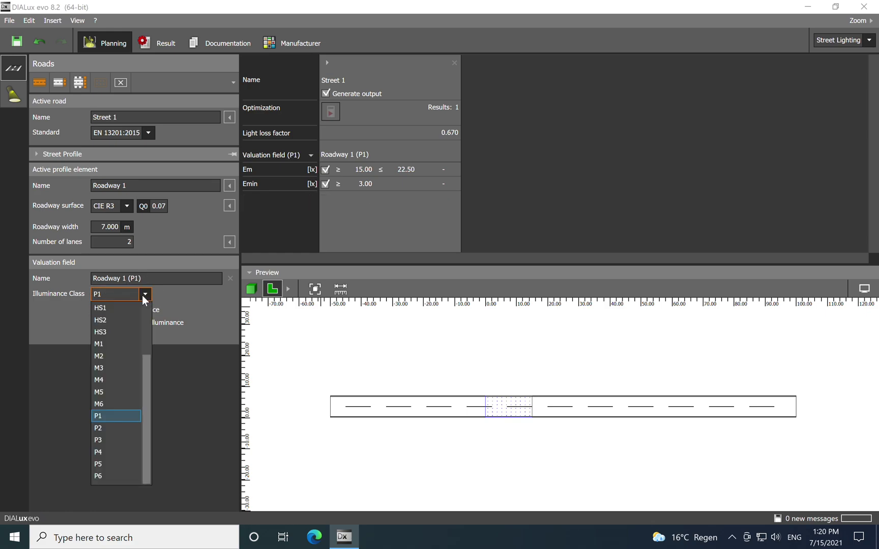
left_click(118, 368)
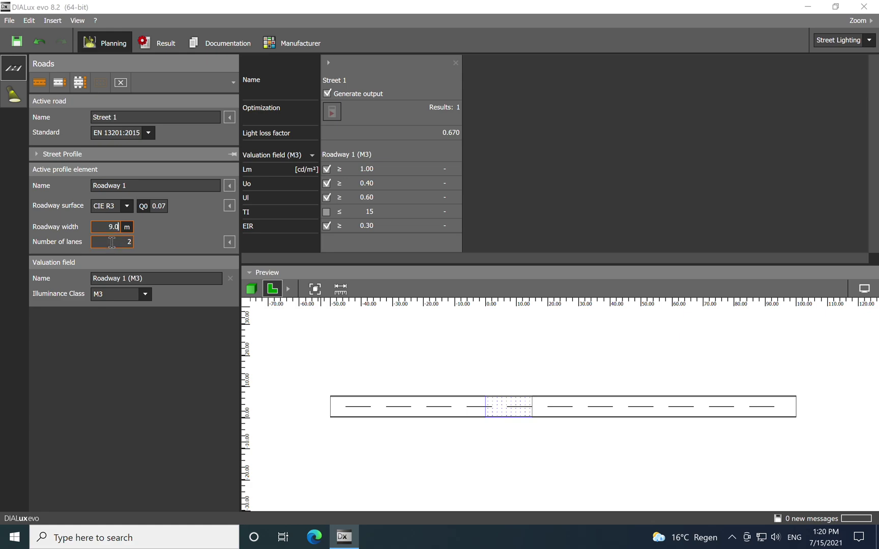
- Try a roadway width of 9 m with 4 lanes and check the road in 3D and in plan
key("Tab")
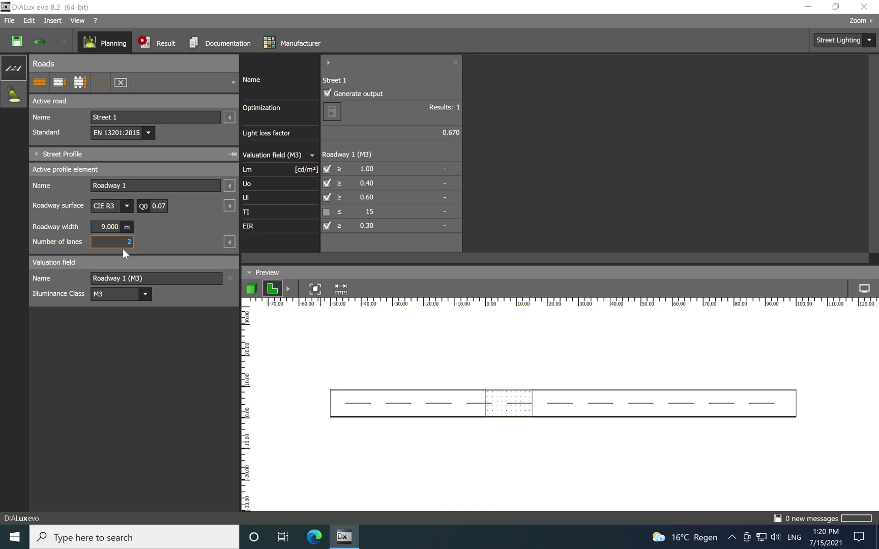
type("4")
left_click(120, 224)
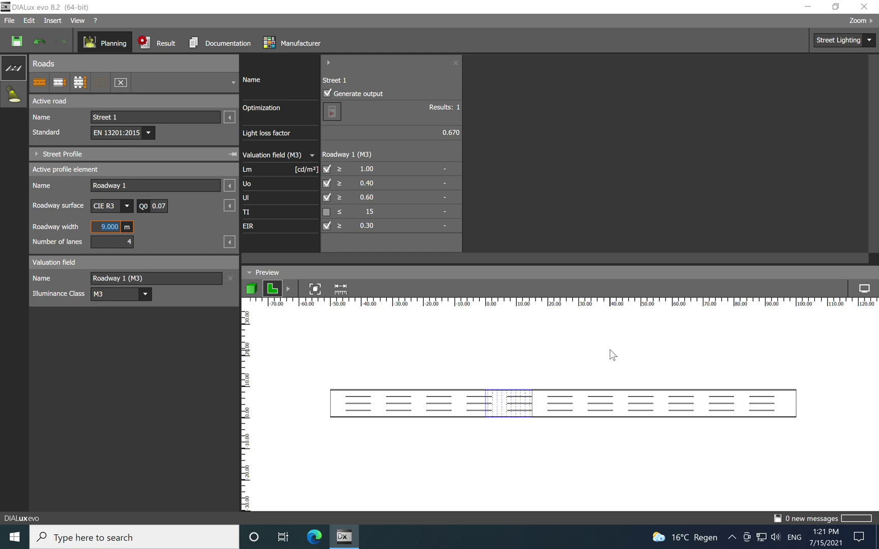
left_click(251, 289)
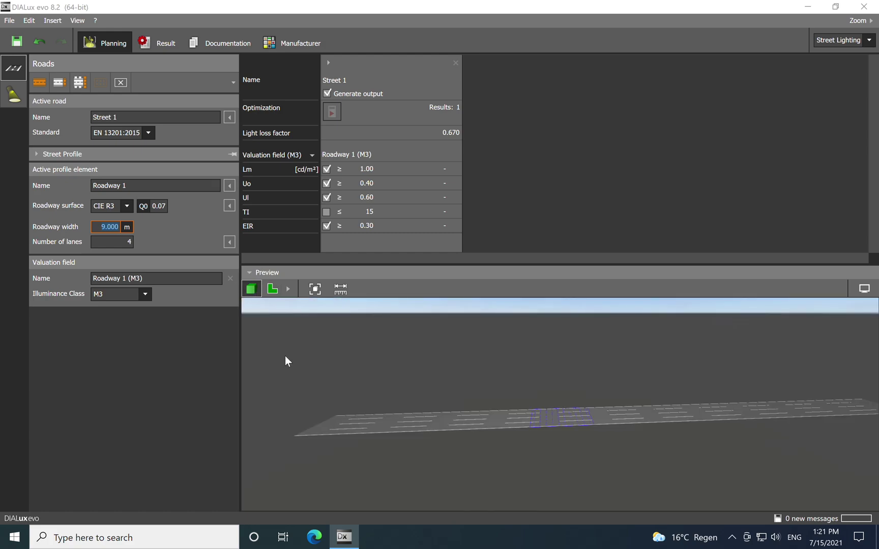
left_click_drag(428, 448, 464, 454)
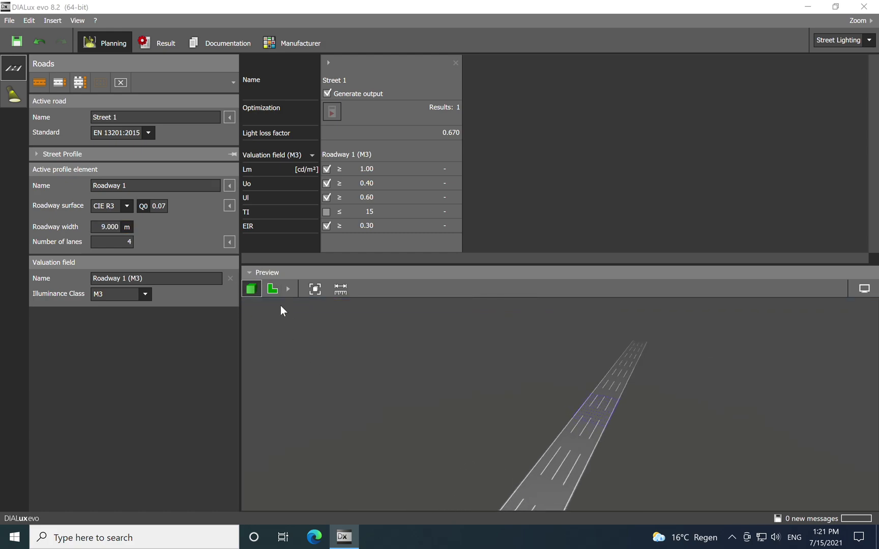
left_click(272, 289)
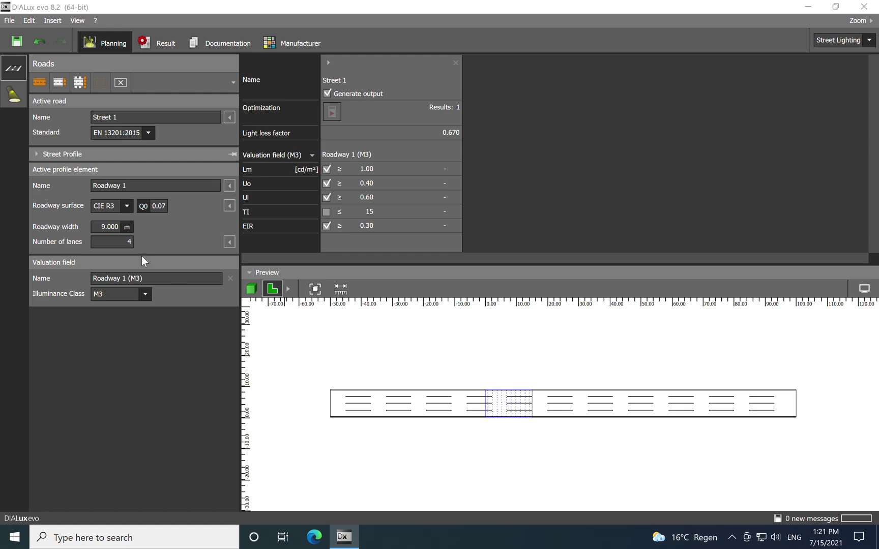
- Set the roadway width to 8 m and the number of lanes to 2
left_click(112, 226)
type("8.0")
key("Tab")
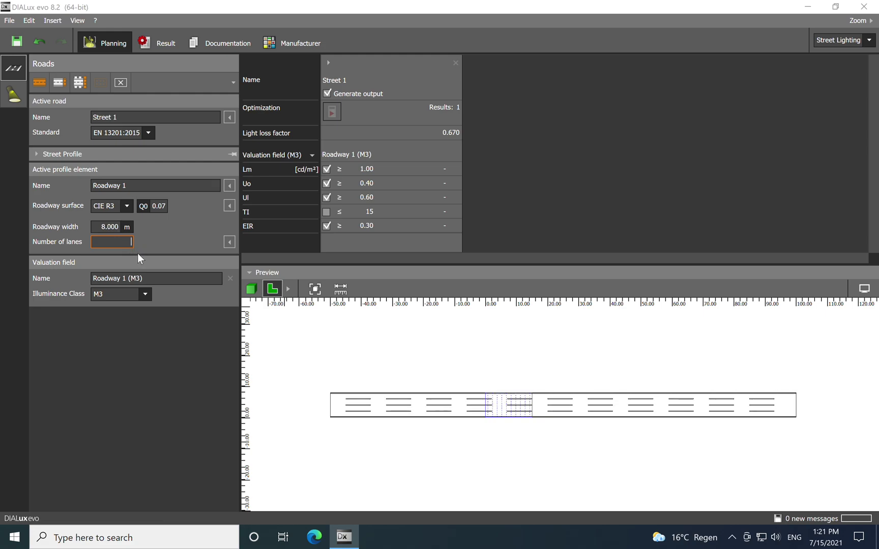
left_click(106, 226)
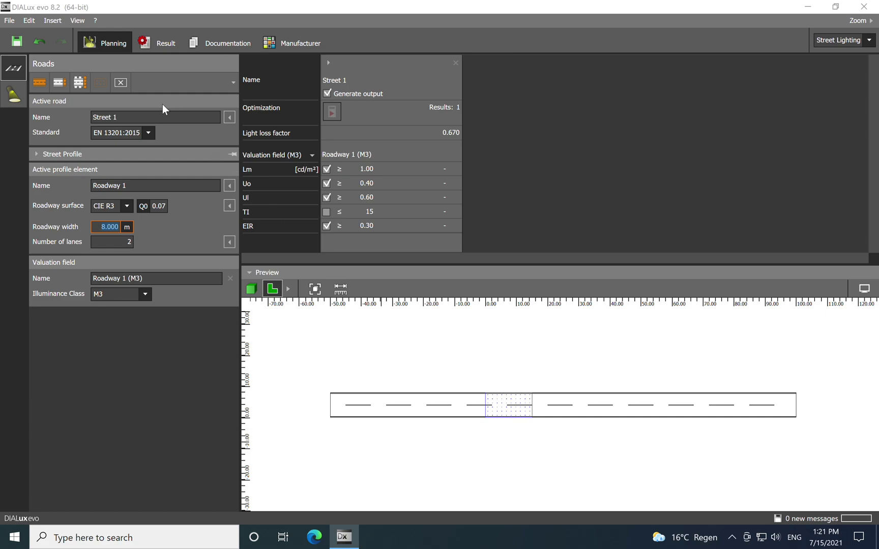
- Add a luminaire arrangement along the street using the active THORN URBA S 36L50 luminaire
left_click(12, 100)
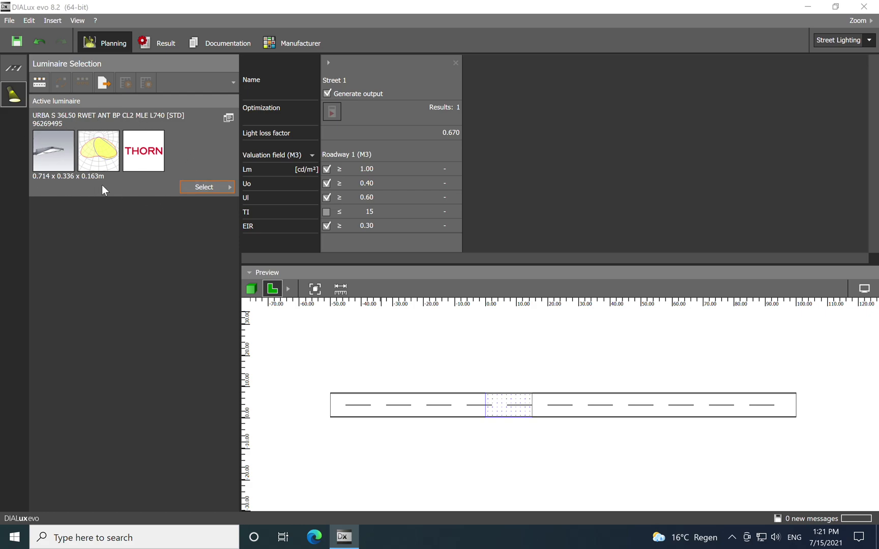
left_click(39, 83)
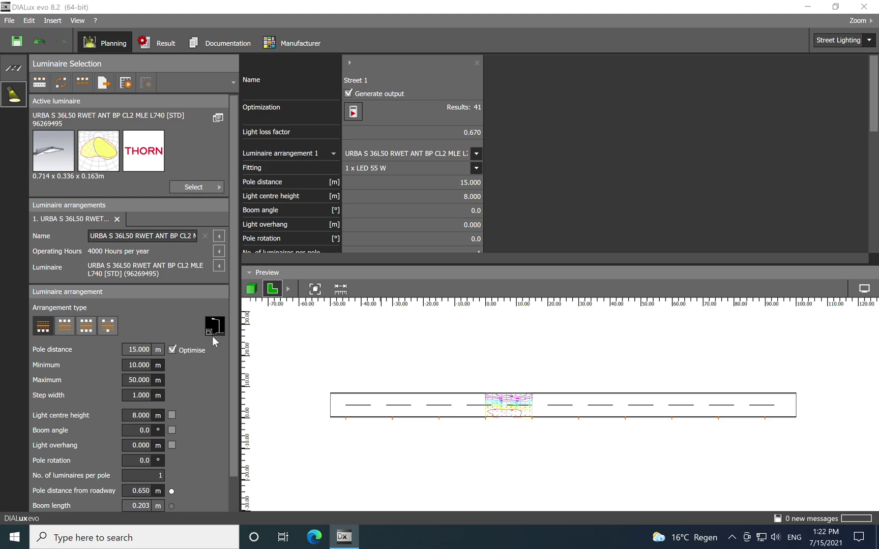
mouse_move(209, 332)
- Optimise the arrangement's pole distance, keeping a 10 m minimum, 50 m maximum, 1 m step width and one luminaire per pole
left_click(144, 380)
left_click(145, 365)
left_click(145, 379)
left_click(149, 364)
scroll(209, 382, "down", 1)
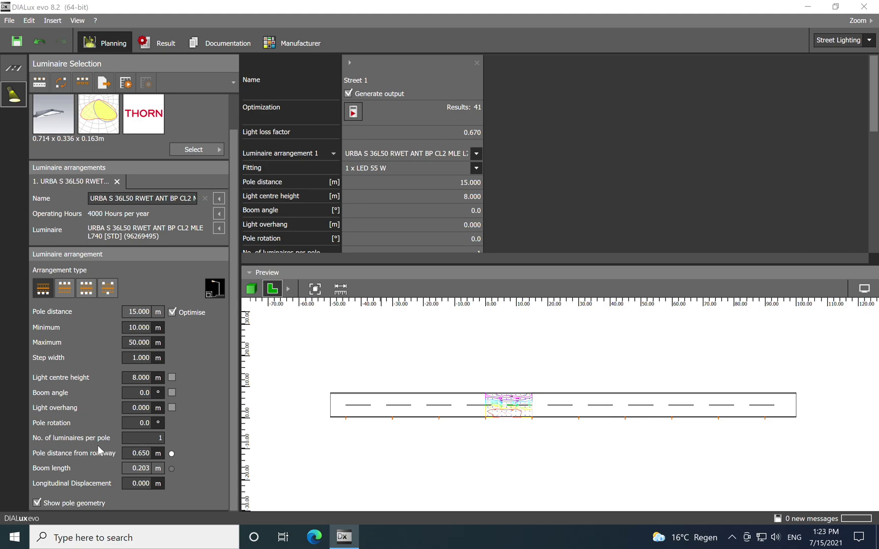
left_click(160, 436)
left_click(197, 437)
left_click(354, 112)
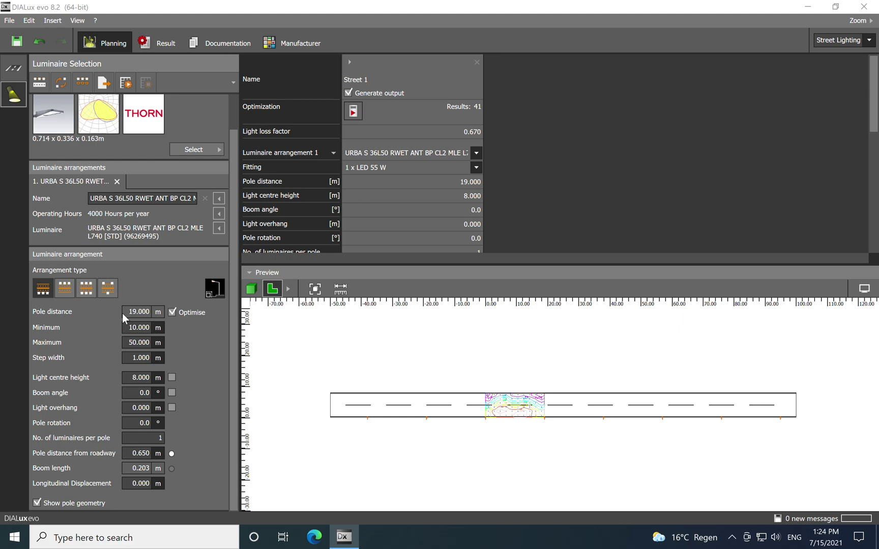
- Review the optimisation results table, comparing pole distances, energy figures and the roadway's lighting values across all columns
left_click(161, 42)
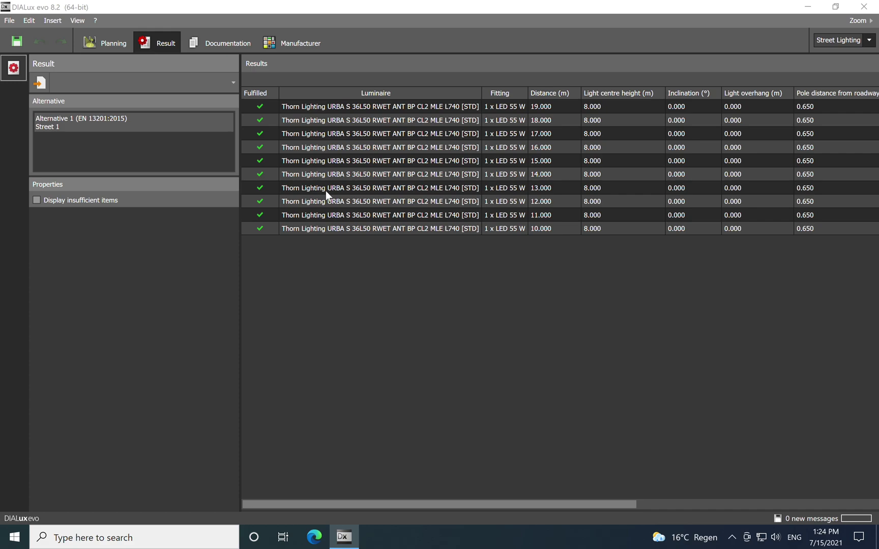
left_click_drag(630, 505, 859, 515)
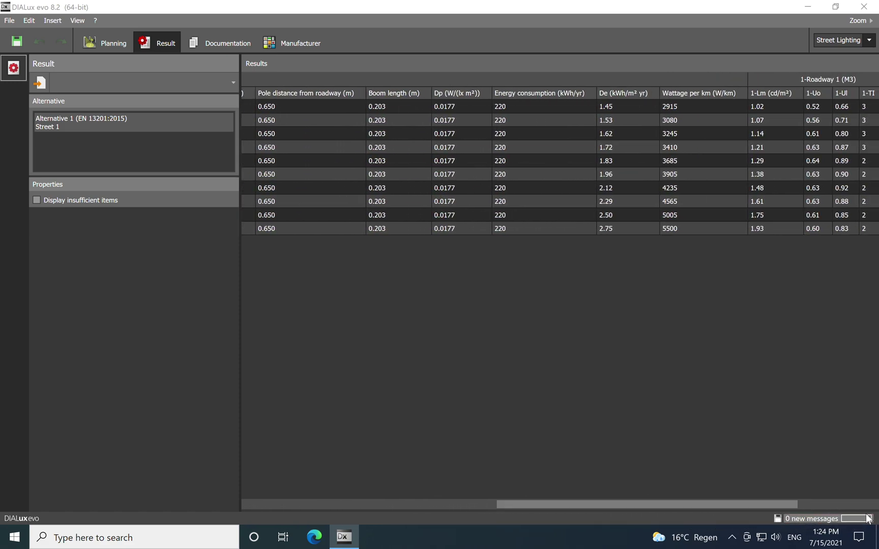
left_click_drag(783, 502, 366, 484)
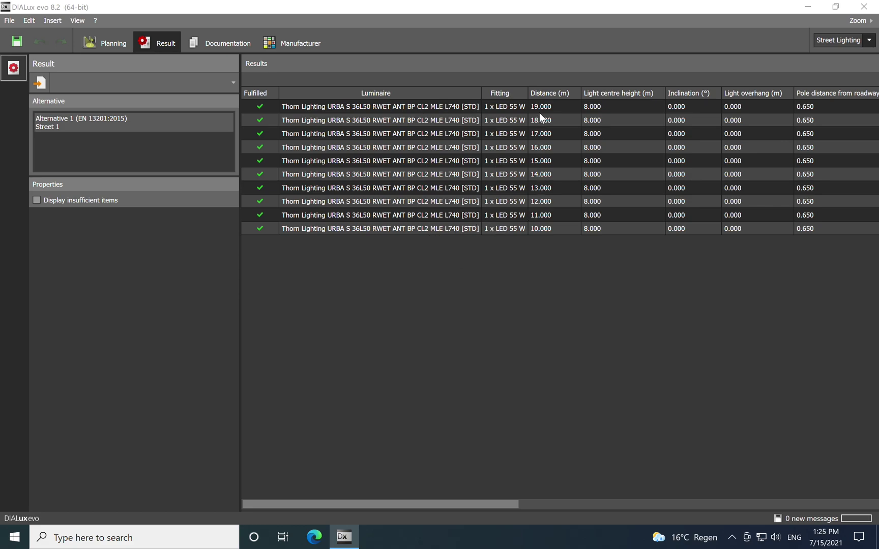
- Examine the documentation's planning results page at 140% zoom and the results summary for Roadway 1
left_click(210, 43)
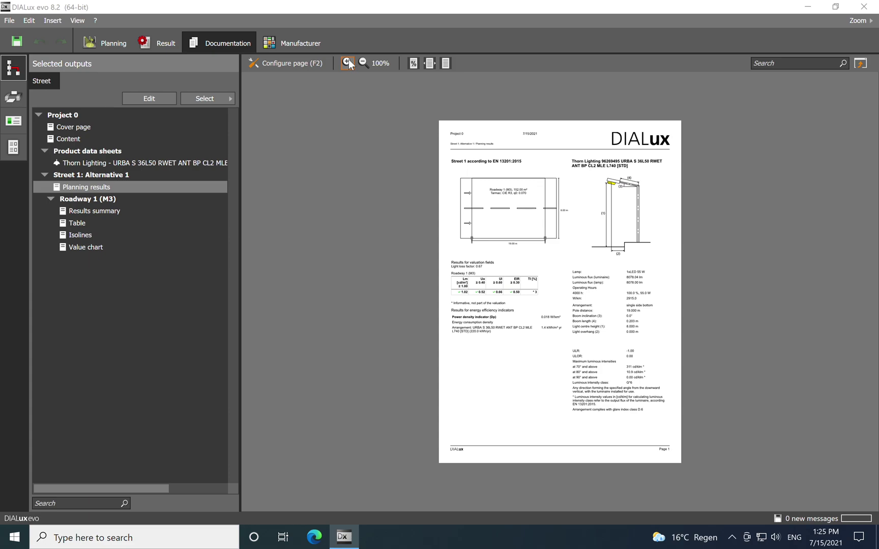
left_click(348, 62)
left_click(348, 62)
left_click(348, 62)
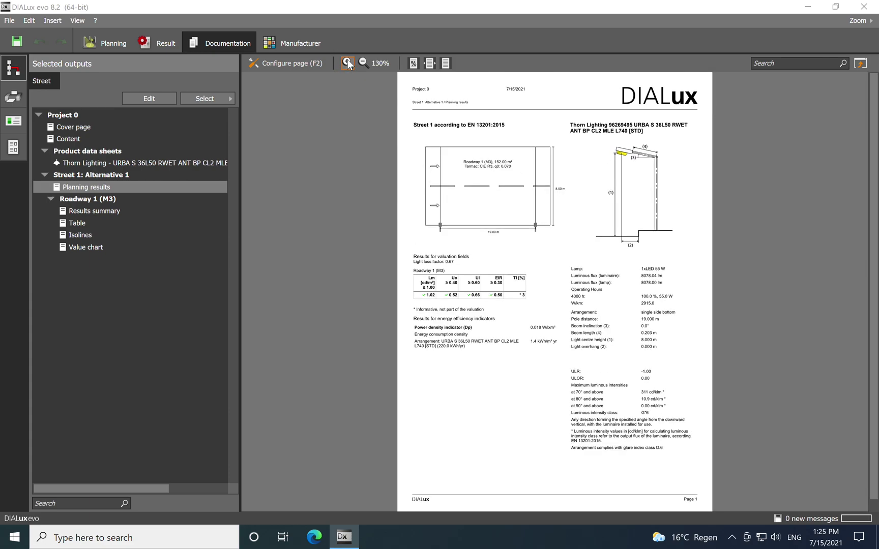
left_click(348, 62)
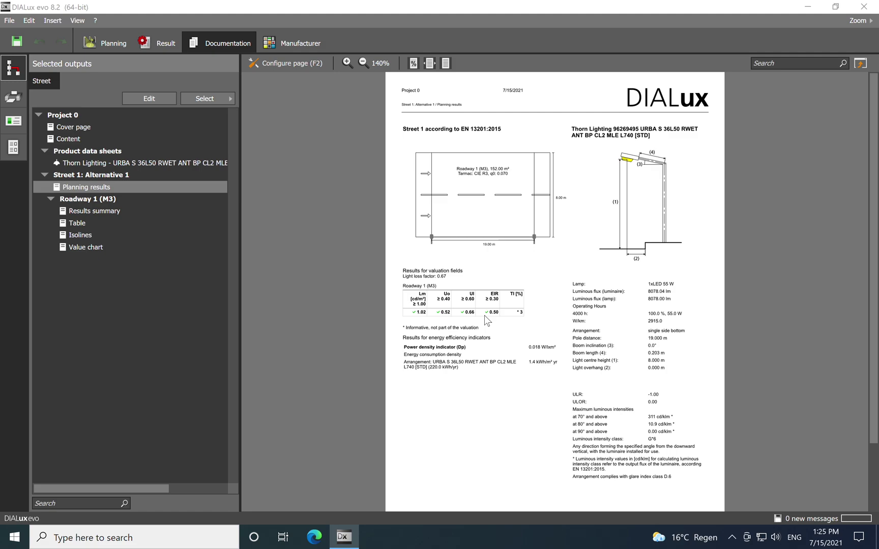
left_click(100, 209)
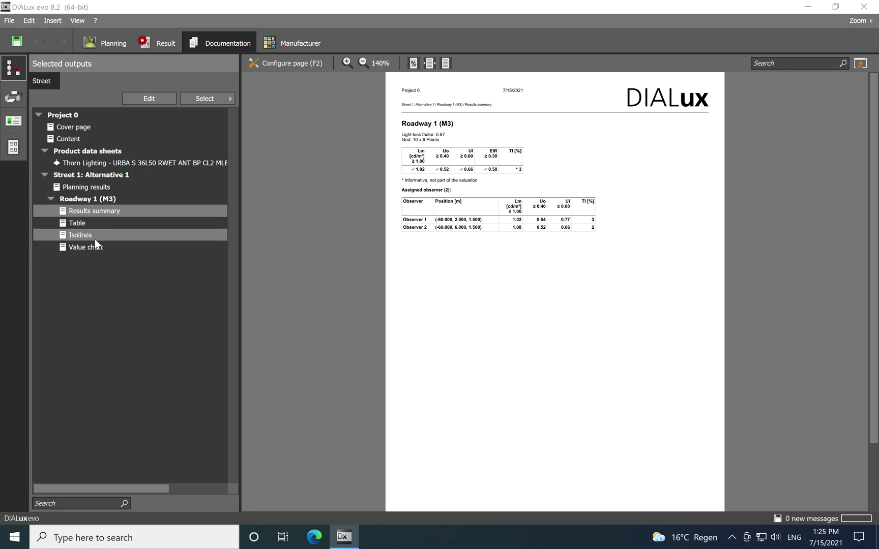
left_click(92, 190)
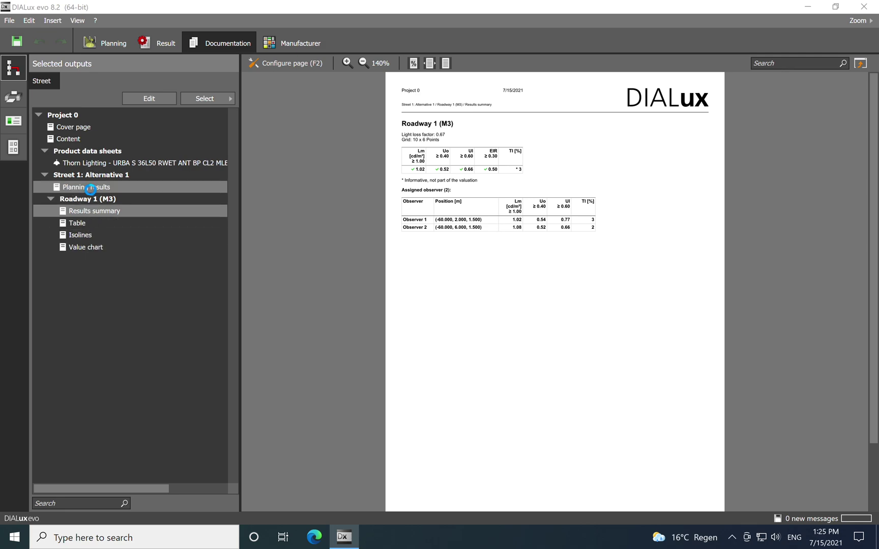